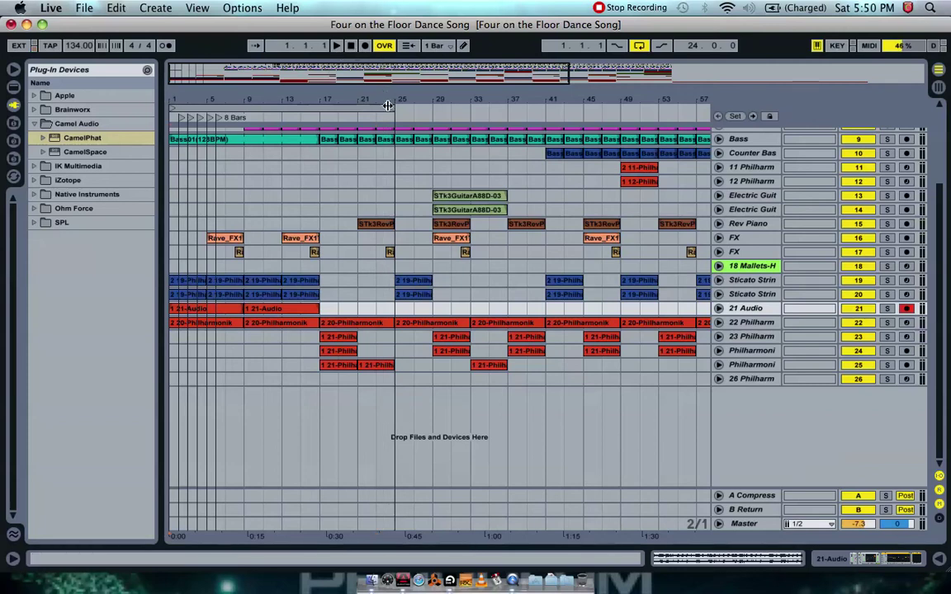
Select bars 1–17, unfold both Sticato Strings tracks, and select the first Sticato Strings track.
left_click(336, 107, "shift")
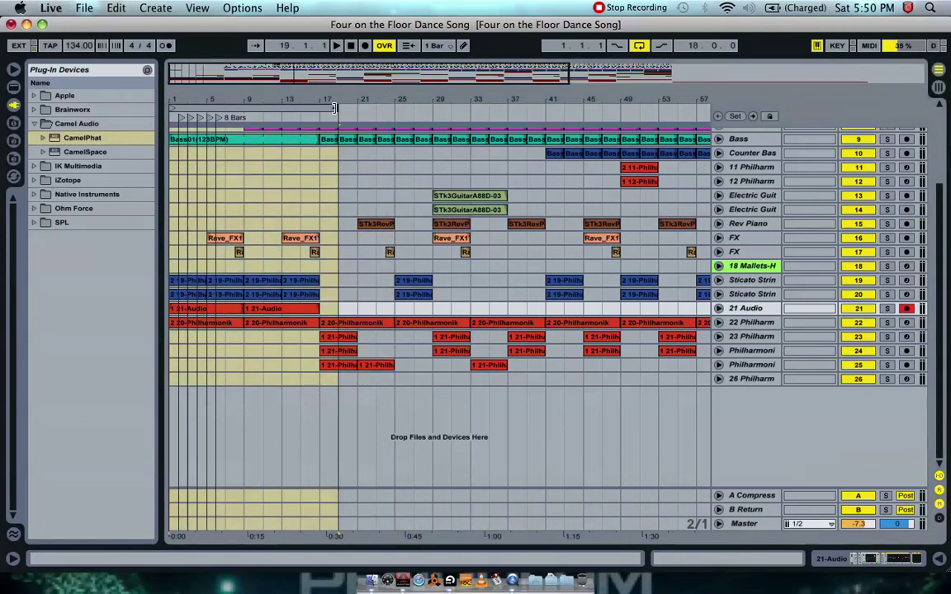
left_click(326, 108, "shift")
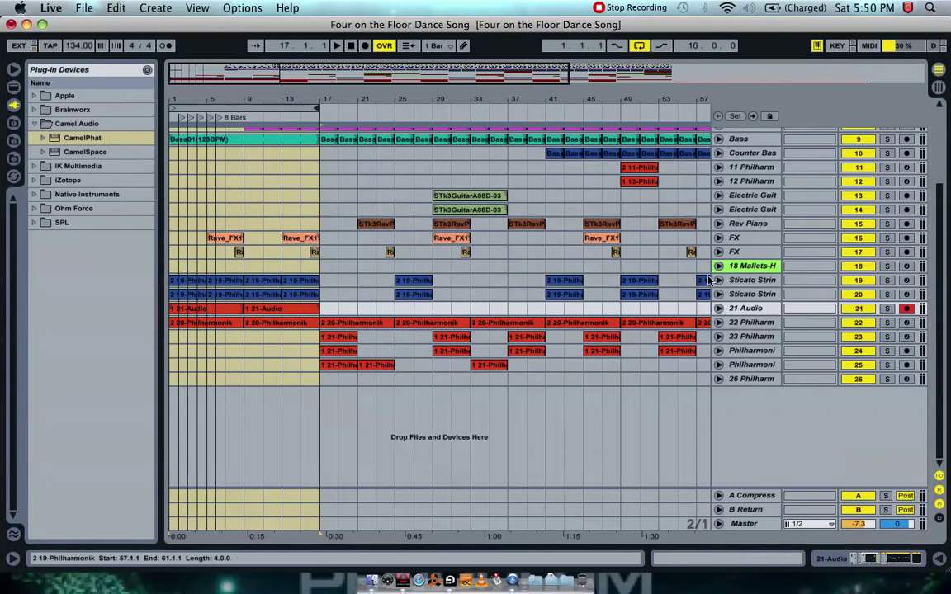
left_click(718, 280)
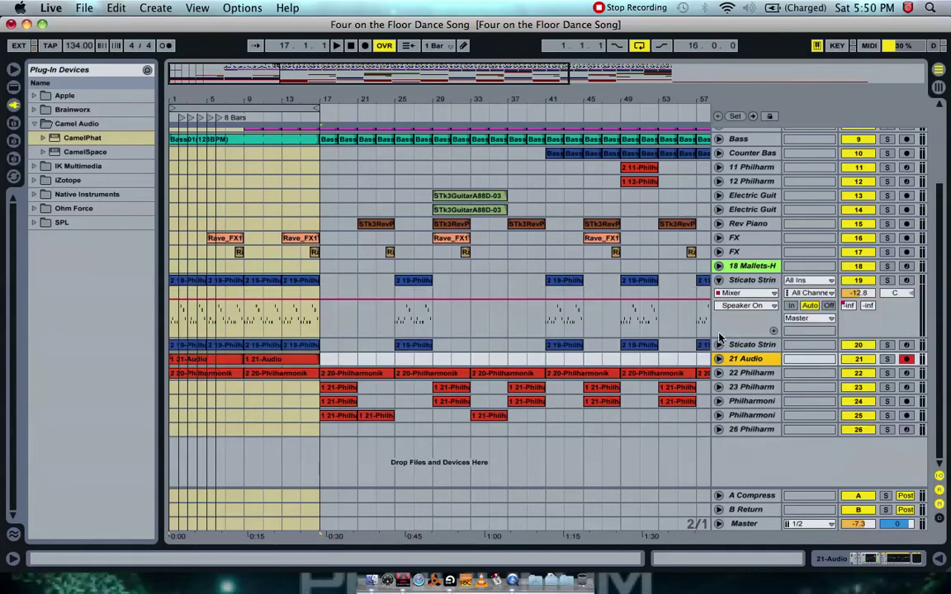
left_click(718, 345)
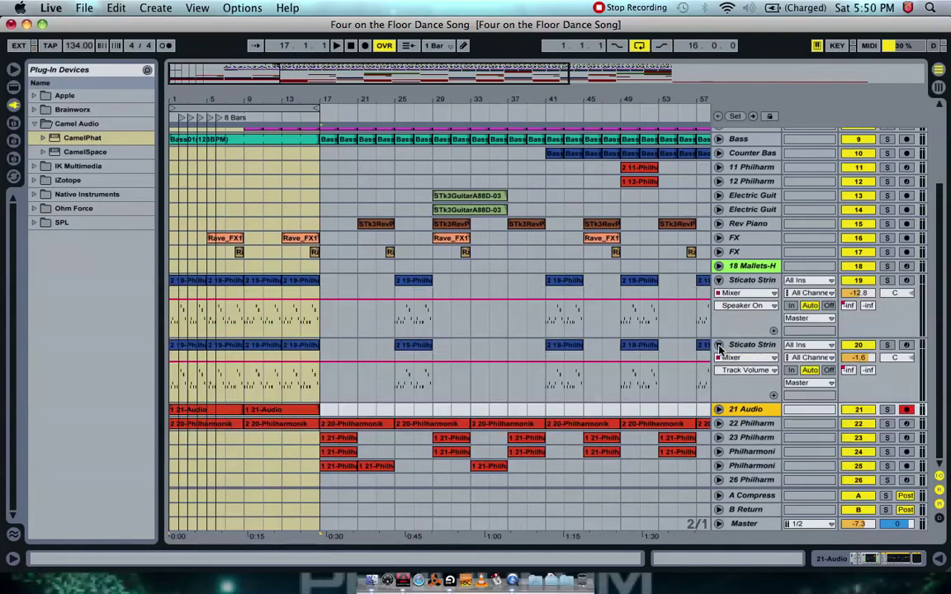
left_click(377, 302)
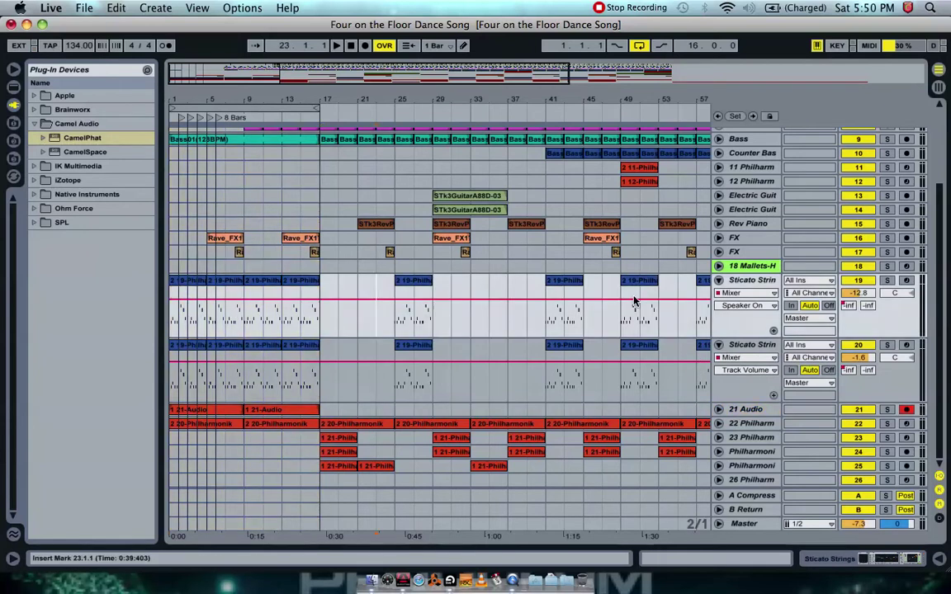
Solo the first Sticato Strings track, play from the start, then show track 20's devices.
double_click(752, 284)
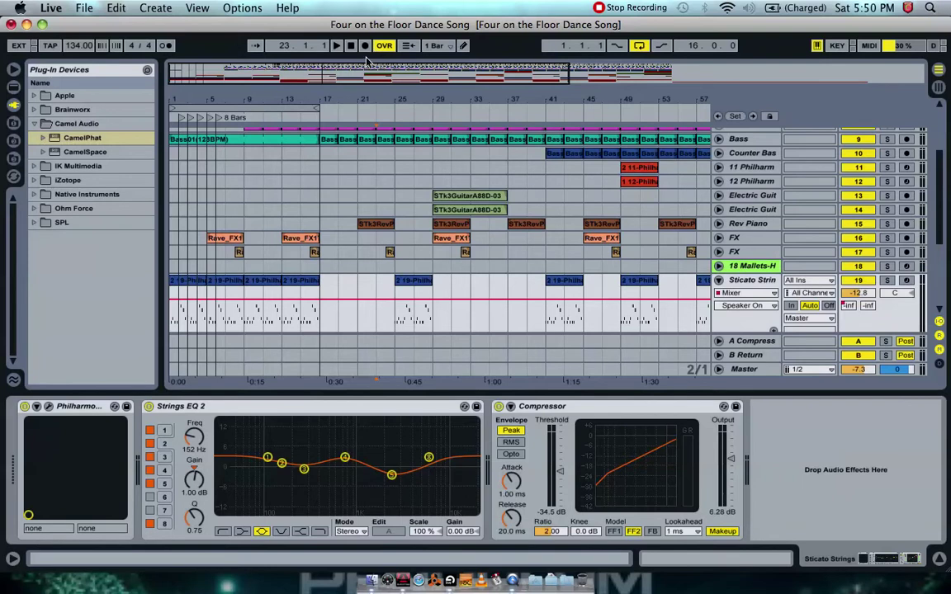
key("super+d")
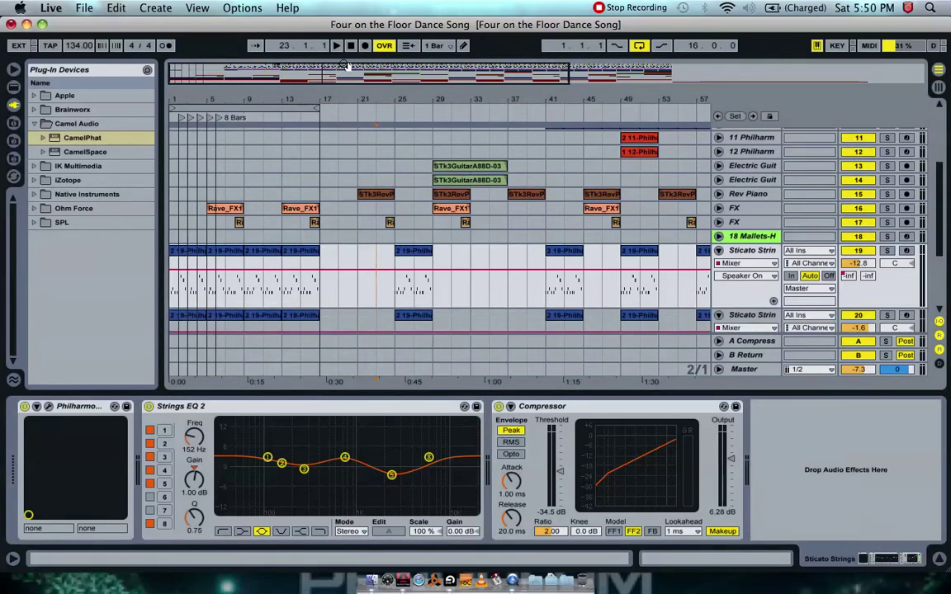
left_click(347, 47)
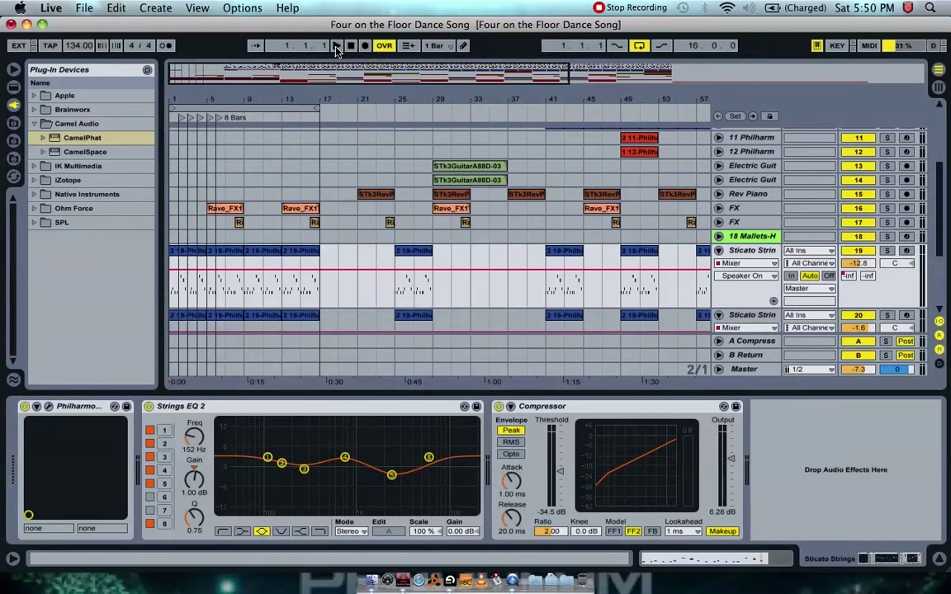
left_click(885, 252)
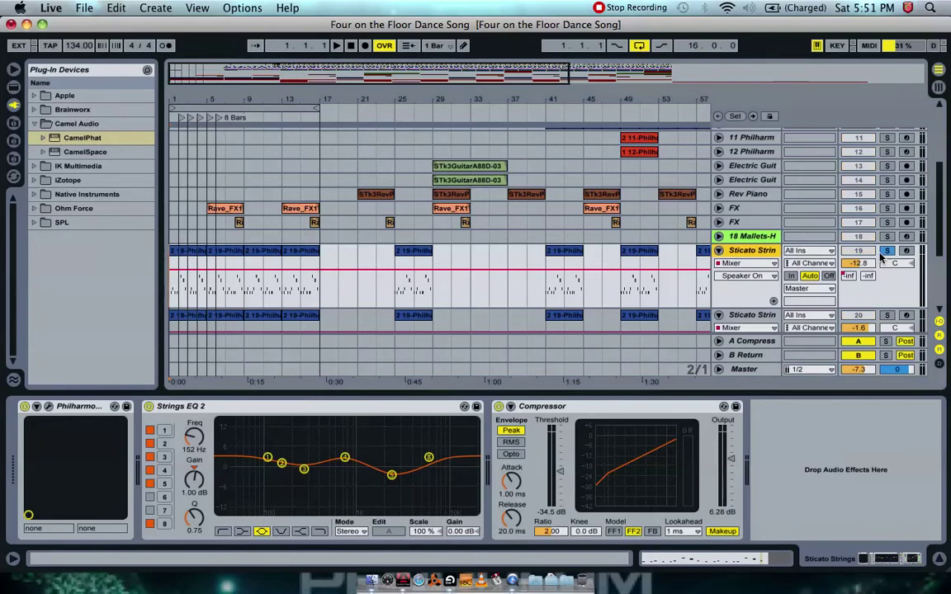
left_click(336, 47)
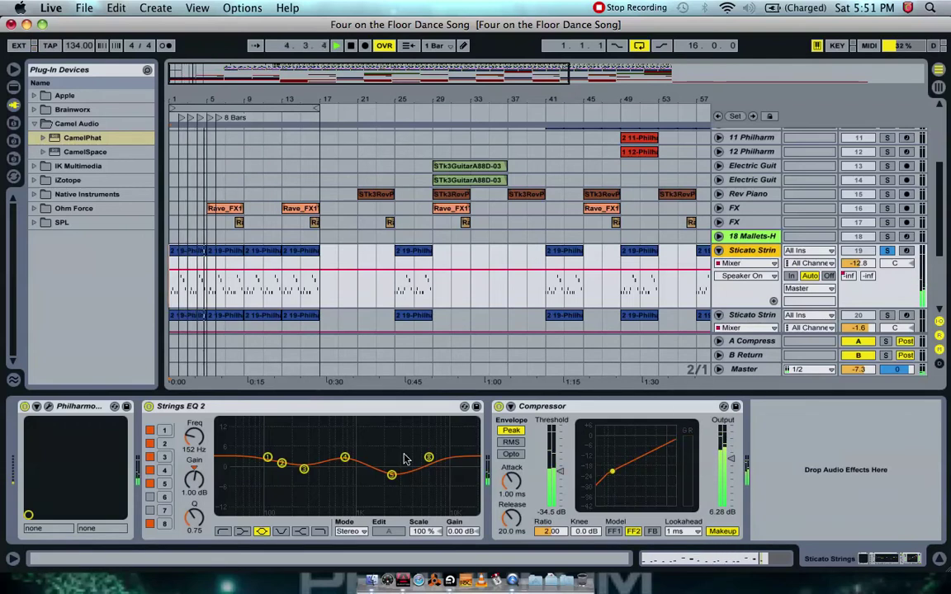
scroll(323, 283, "down", 5)
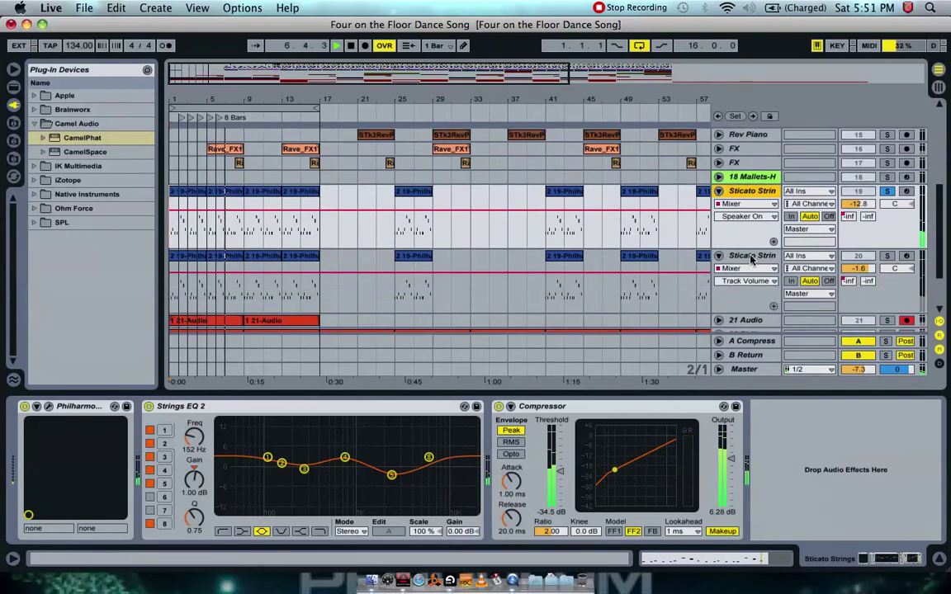
left_click(700, 251)
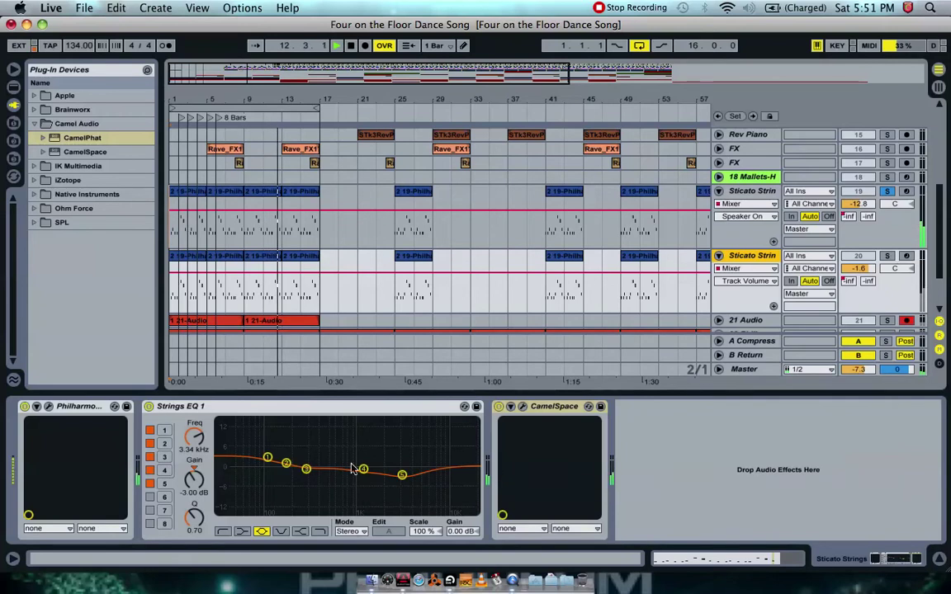
Check CamelSpace on track 20 and move the solo to that Sticato Strings track.
left_click(533, 407)
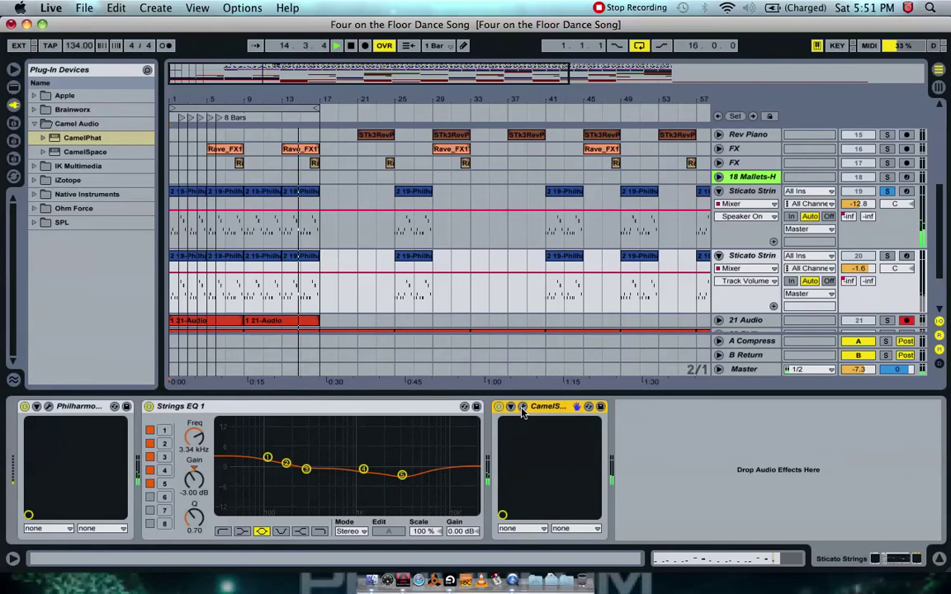
left_click(521, 407)
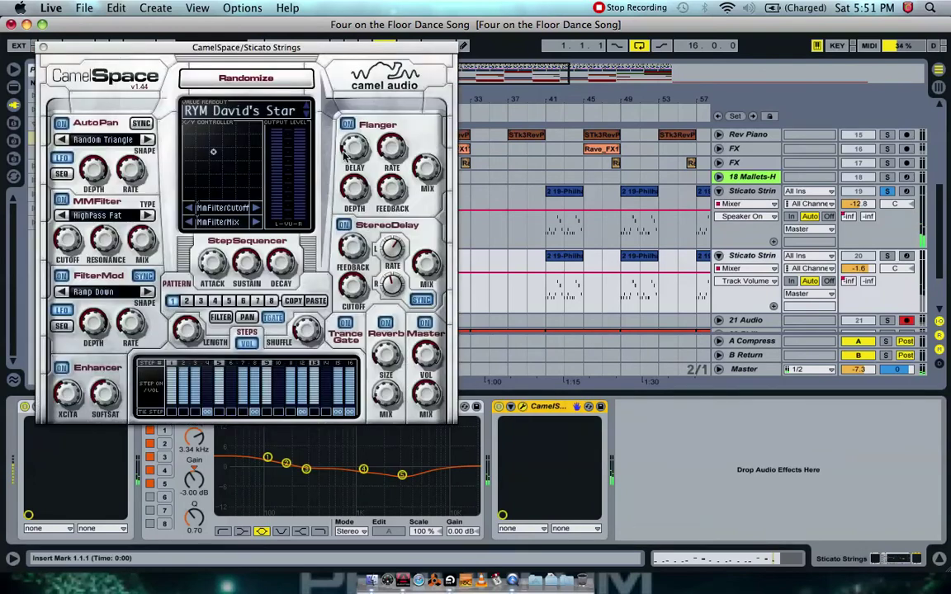
left_click(890, 257)
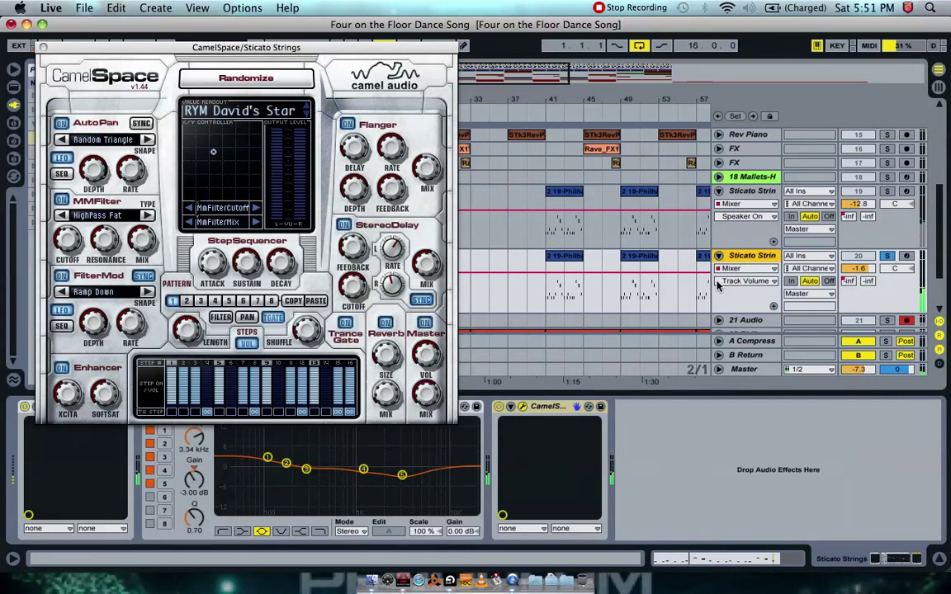
left_click(43, 48)
scroll(462, 272, "down", 3)
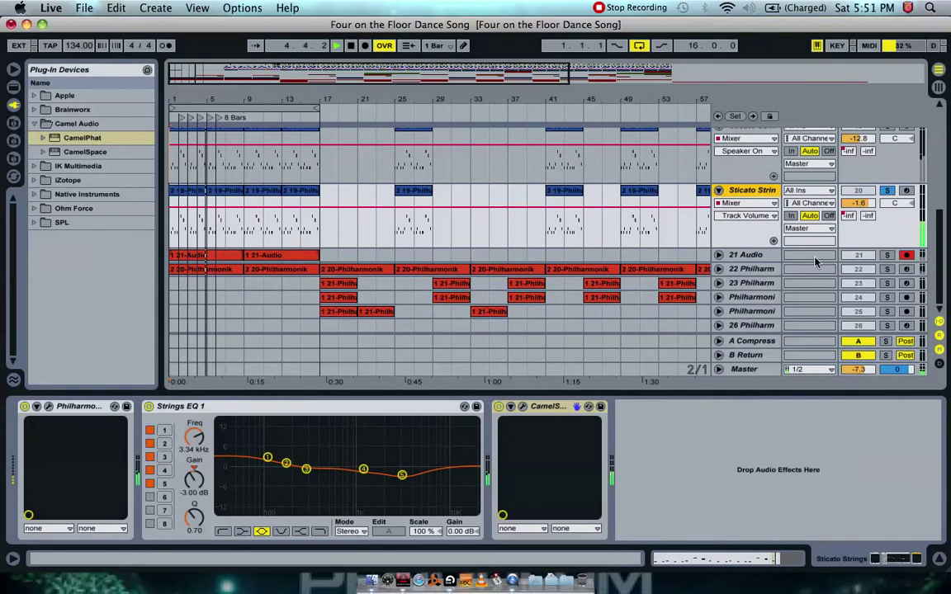
Unfold 21 Audio to see its Sticato Strings input, then switch to Session View.
left_click(717, 255)
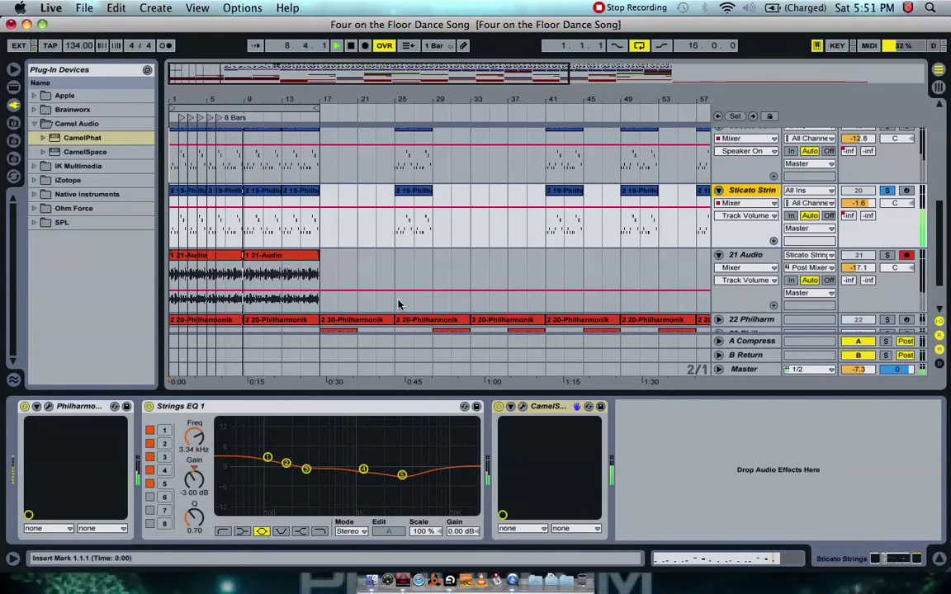
key("Tab")
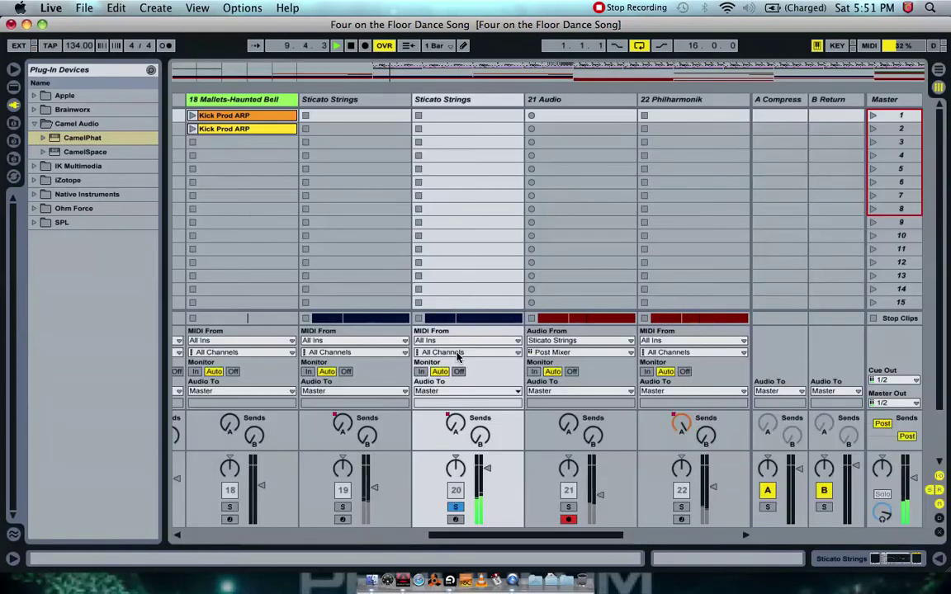
Route the first Sticato Strings track's output to 21-Audio.
left_click(339, 394)
key("Escape")
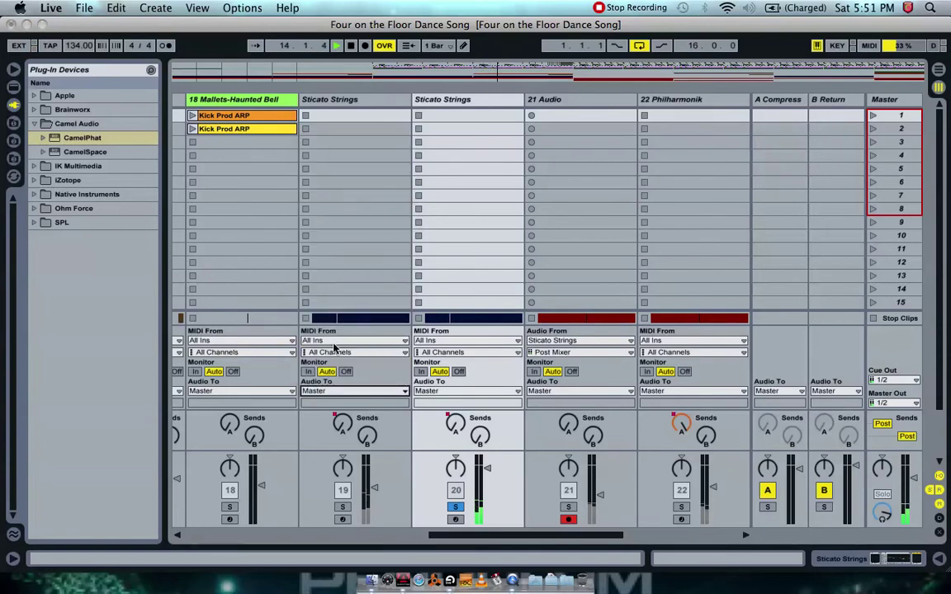
left_click(354, 391)
left_click(388, 445)
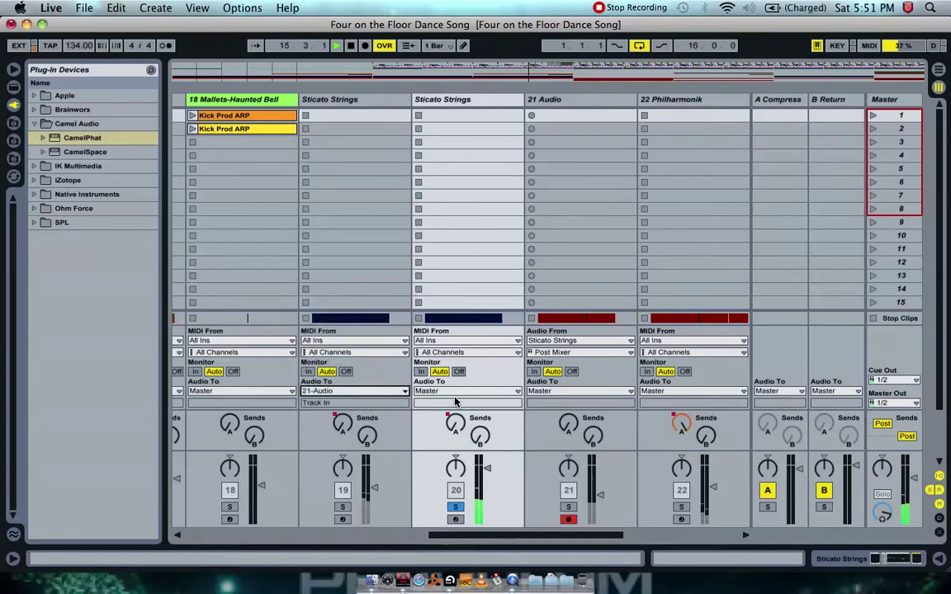
Route the second Sticato Strings track to 21-Audio, then return to Arrangement View.
left_click(453, 393)
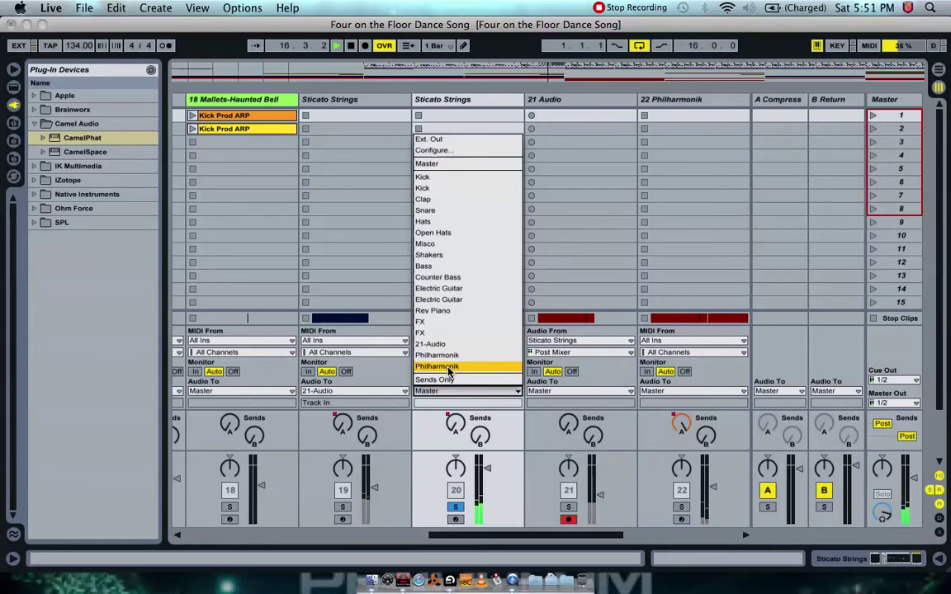
key("Escape")
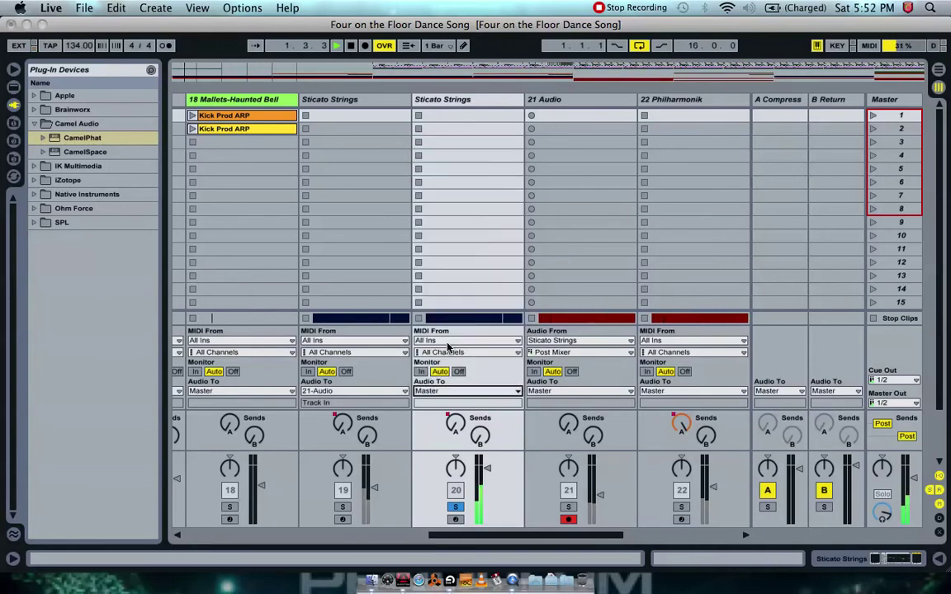
left_click(422, 389)
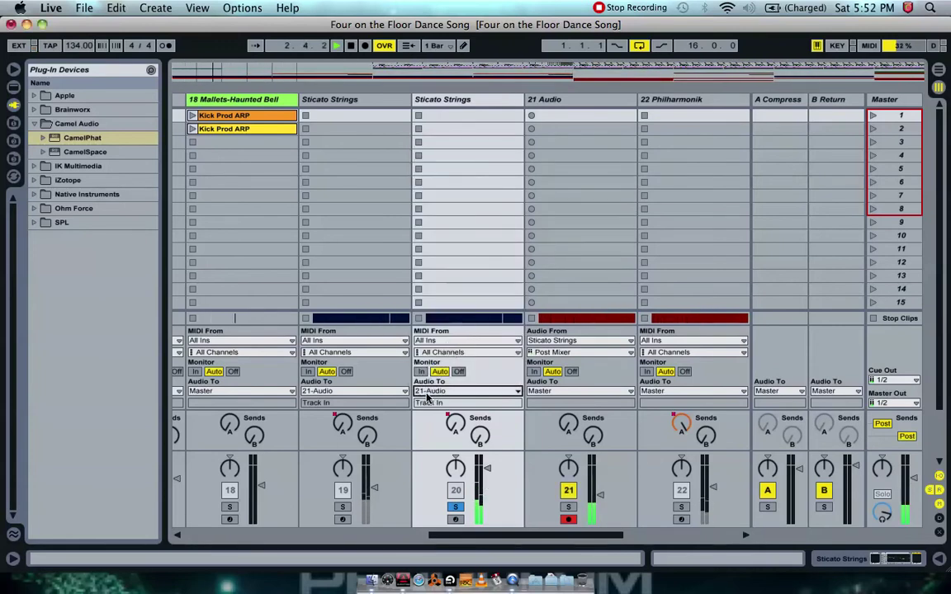
left_click(569, 100)
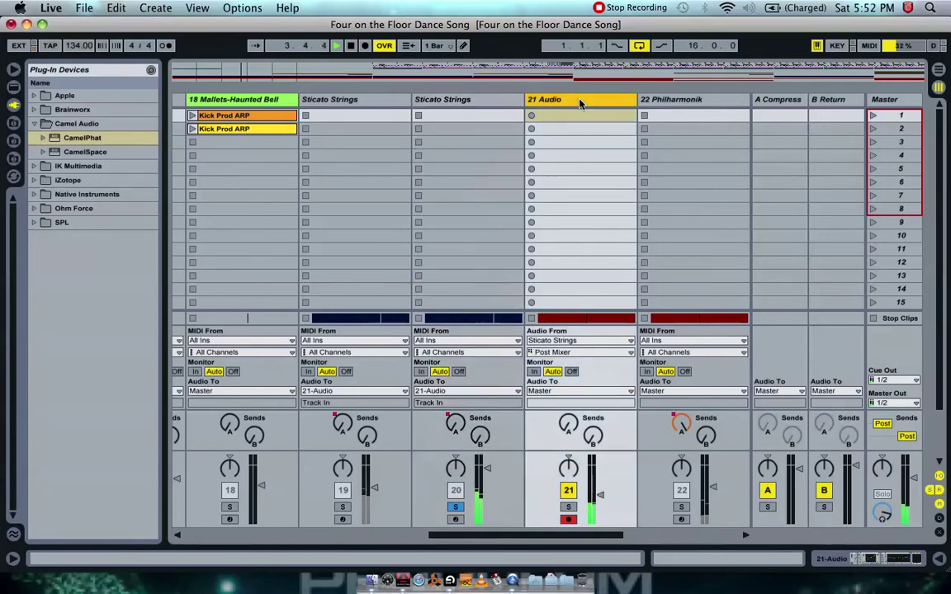
key("Tab")
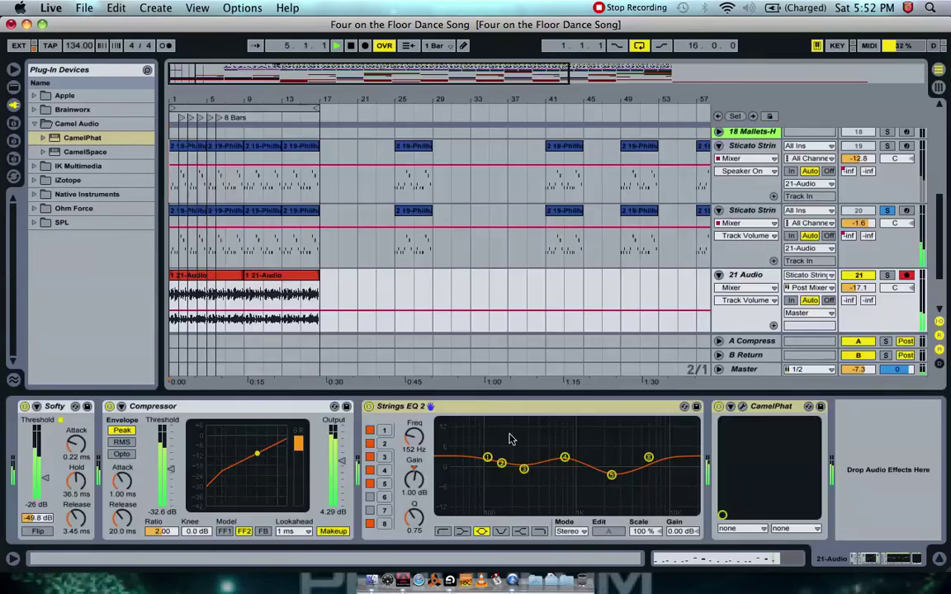
Stop at the song start and review 21 Audio's Compressor and CamelPhat settings.
double_click(350, 46)
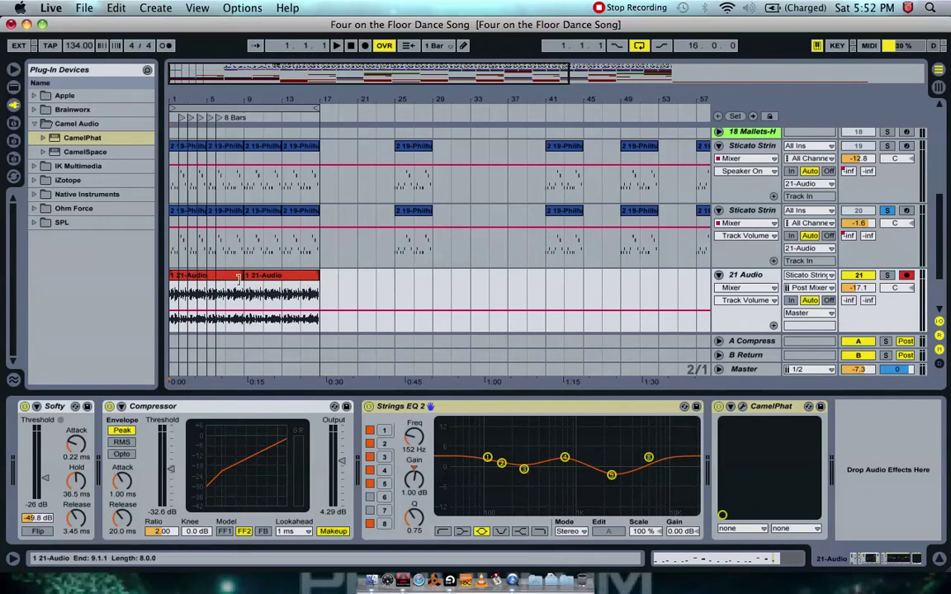
left_click(752, 278)
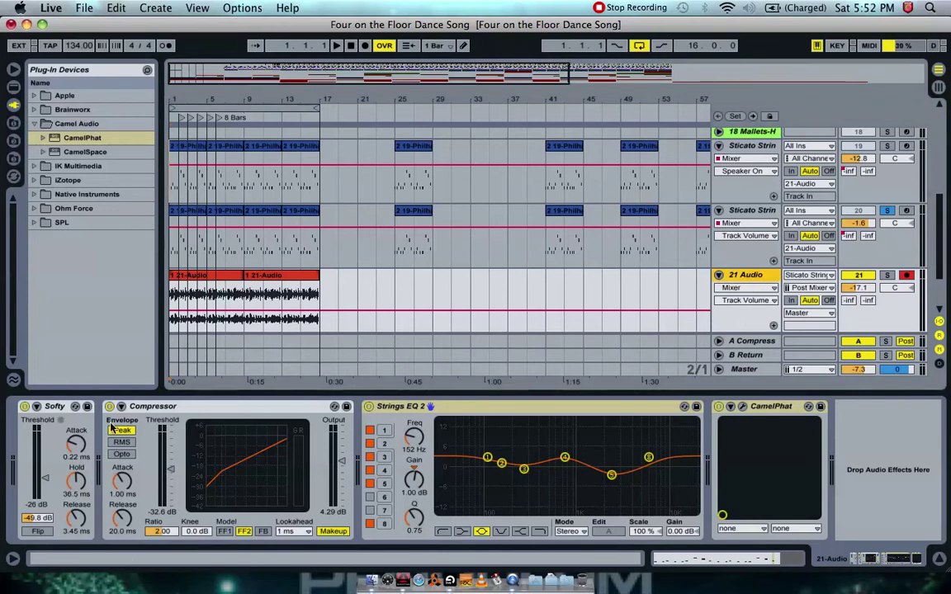
left_click(189, 419)
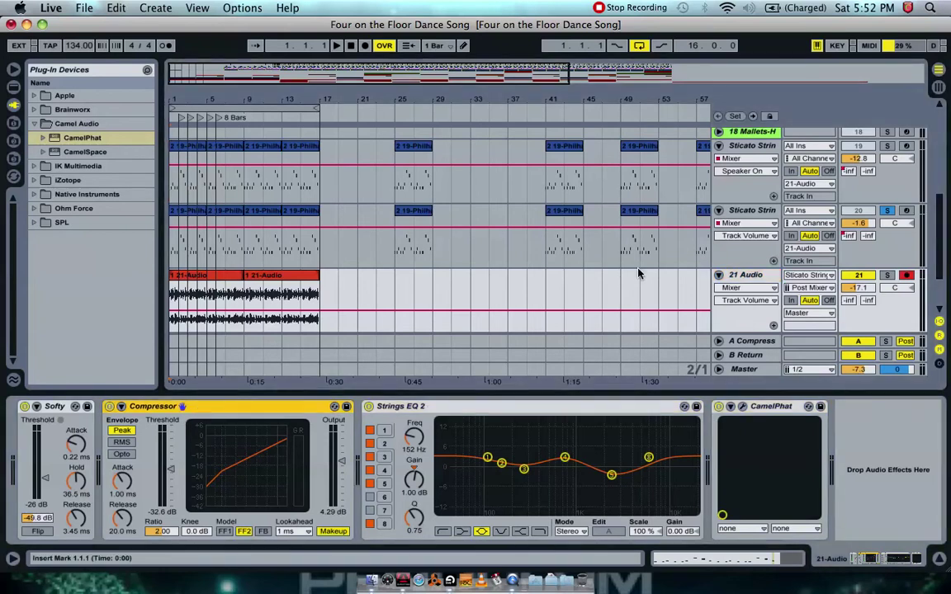
left_click(740, 152)
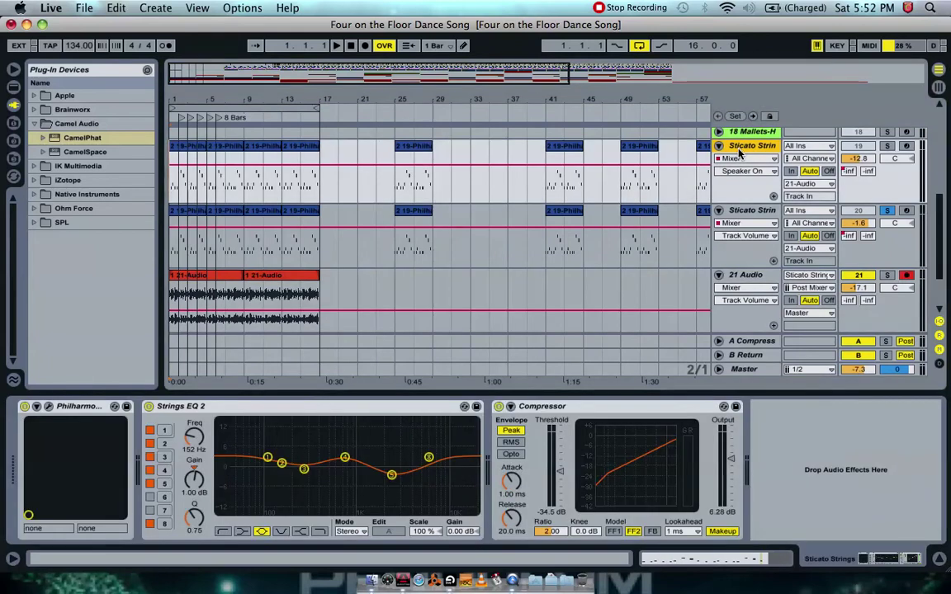
left_click(740, 275)
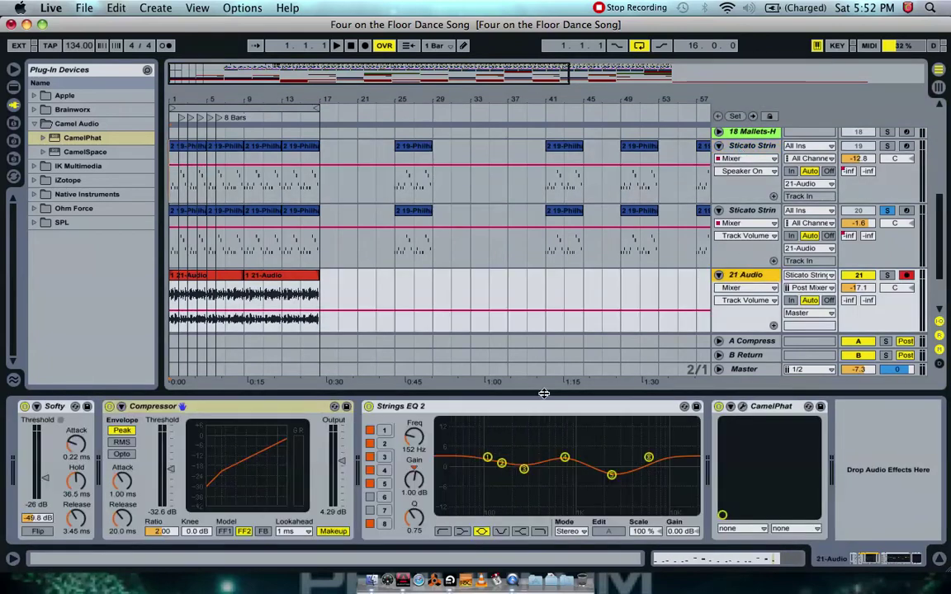
left_click(742, 406)
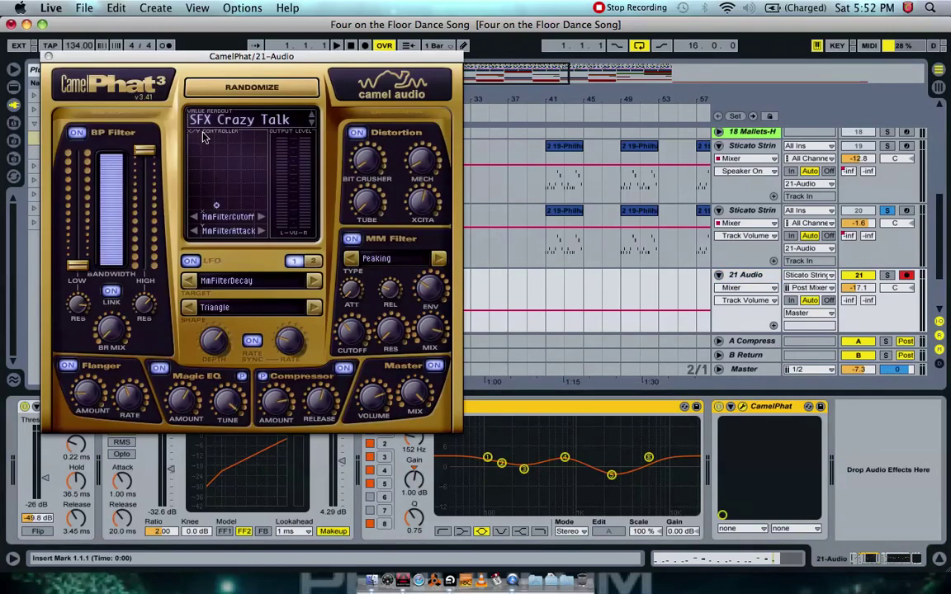
left_click(48, 57)
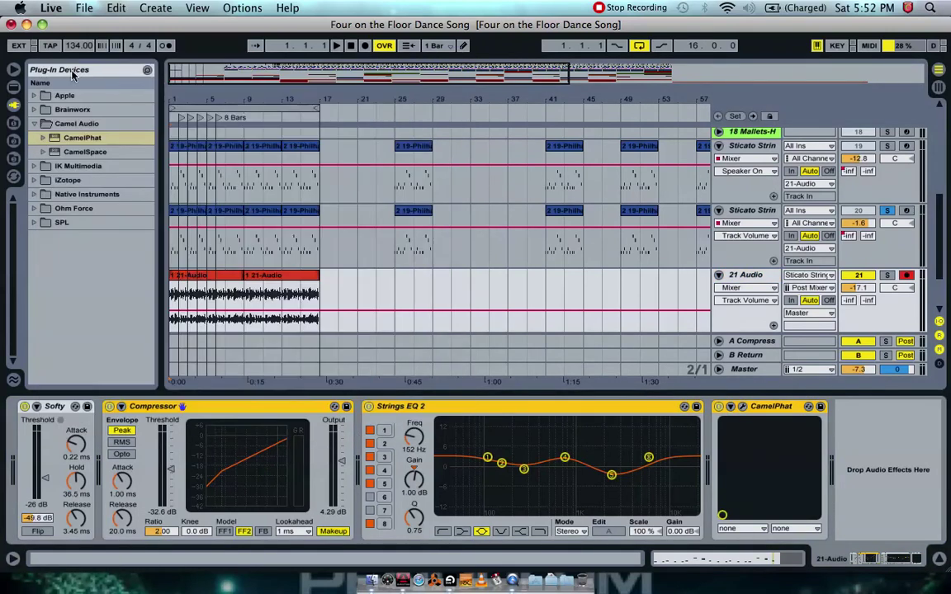
Disarm 21 Audio, play the song while checking track effects, then unsolo 21 Audio.
left_click(903, 277)
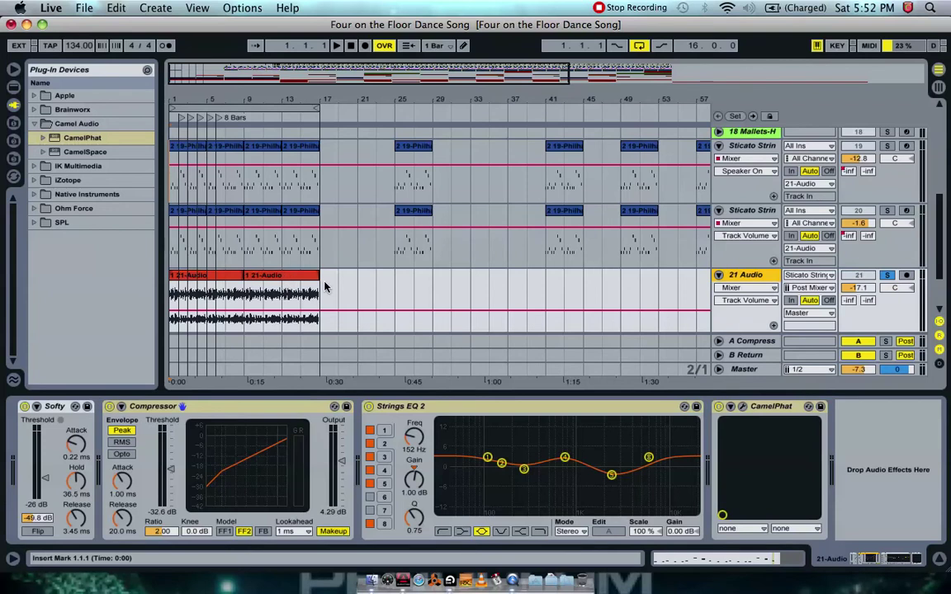
left_click(338, 46)
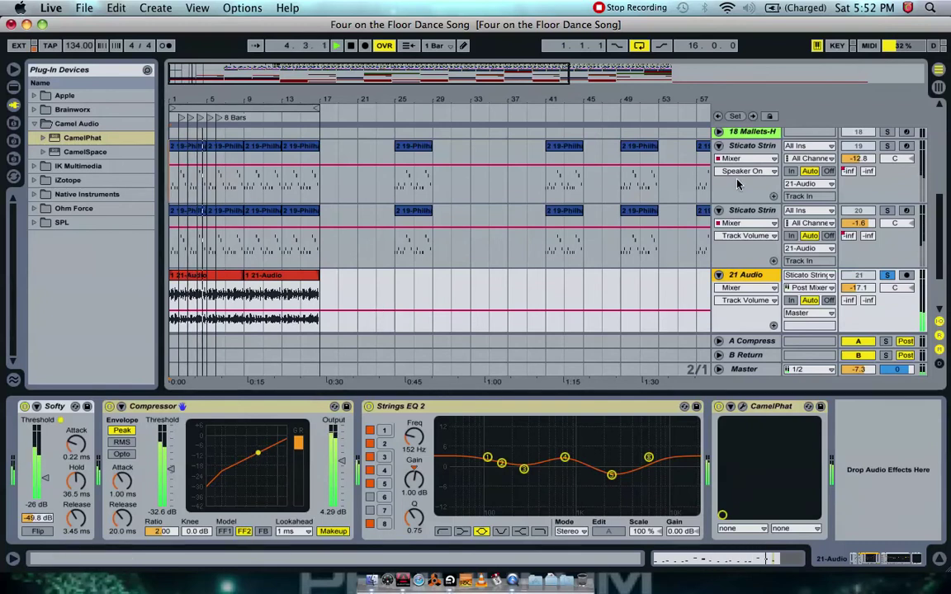
left_click(737, 223)
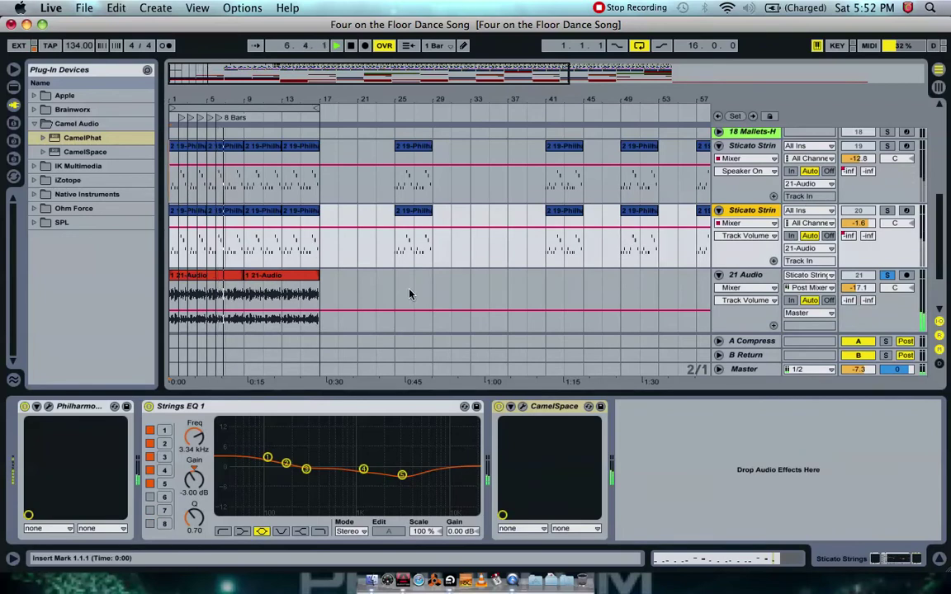
left_click(788, 322)
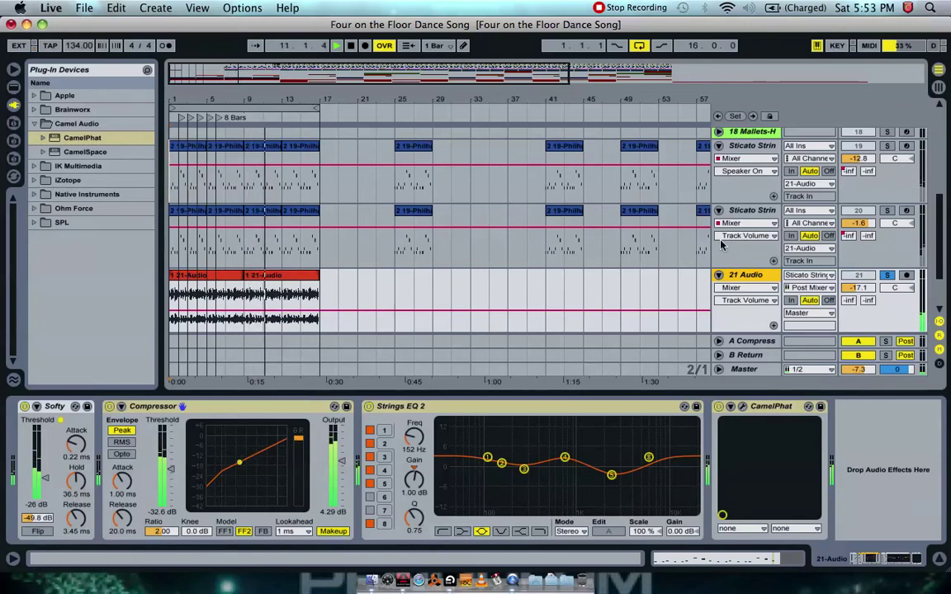
left_click(685, 191)
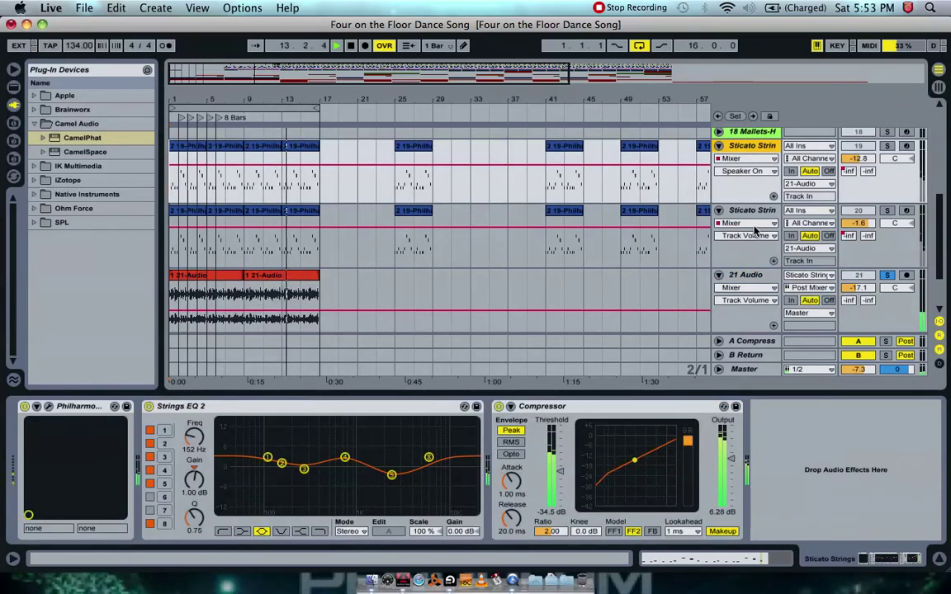
left_click(739, 275)
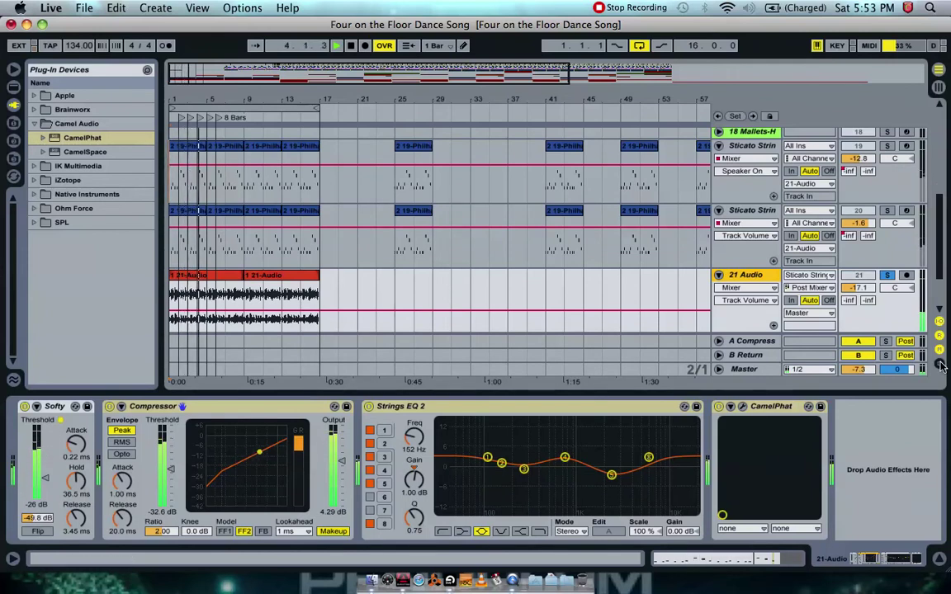
left_click(887, 276)
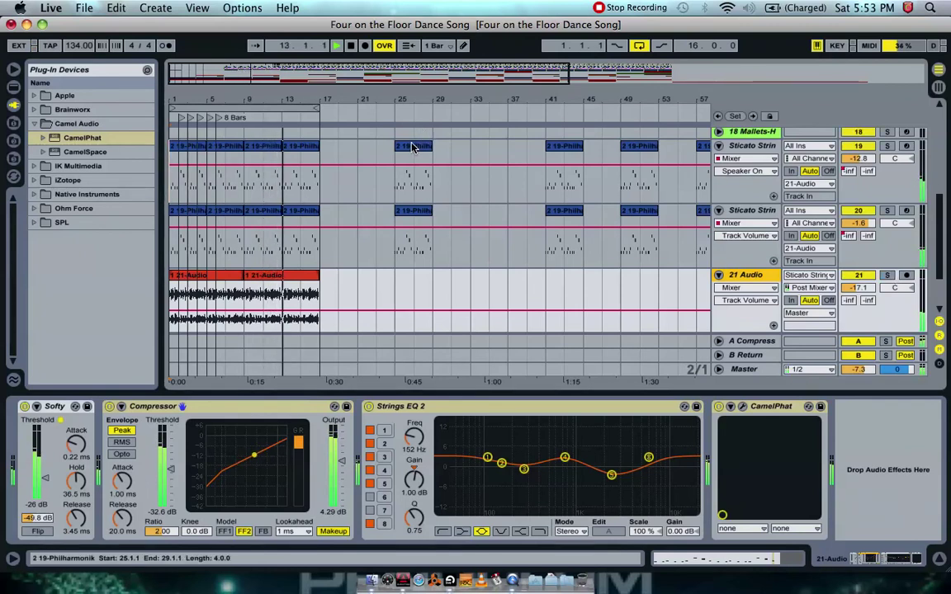
Extend the loop to end at bar 29, then stop playback at the song start.
left_click_drag(311, 110, 435, 113)
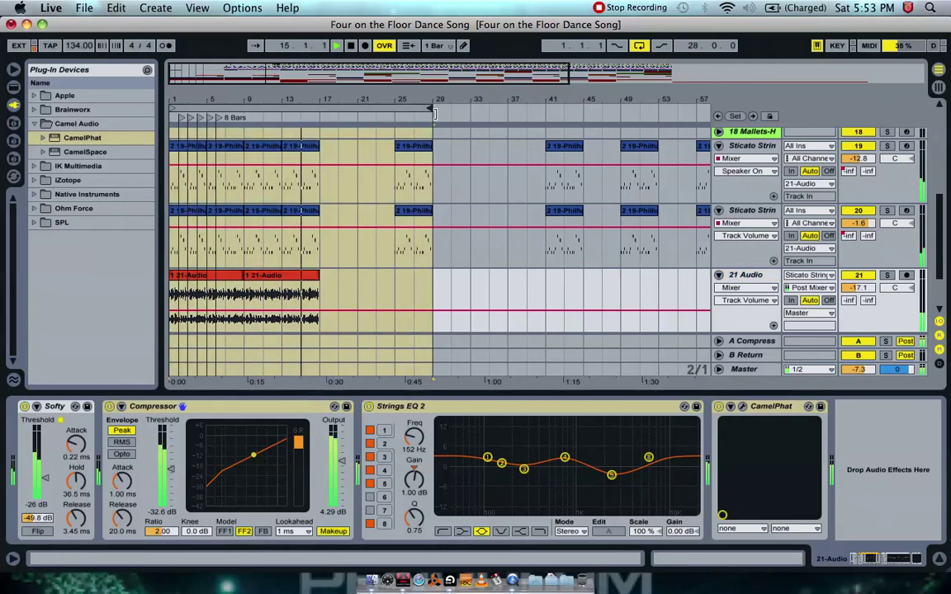
left_click(439, 190)
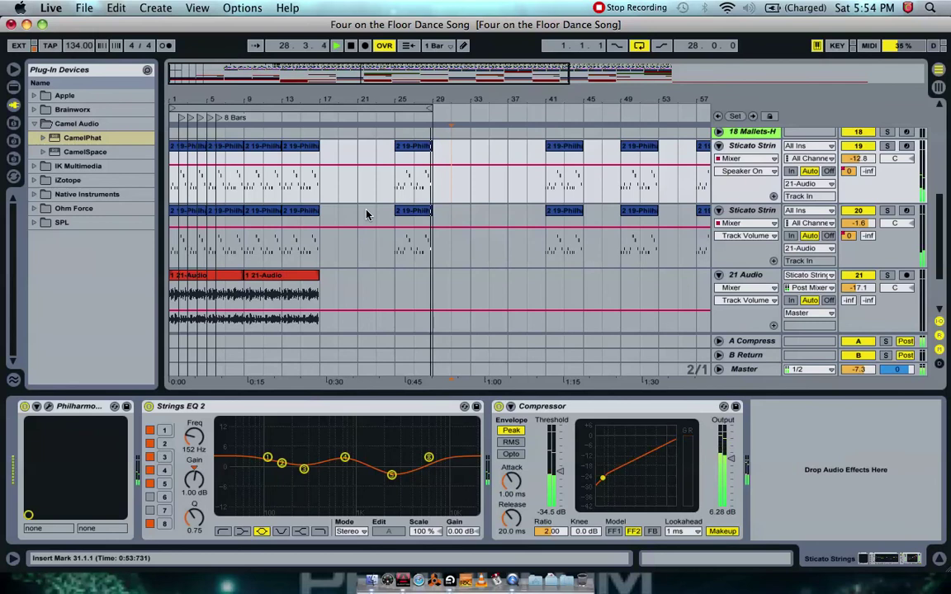
key("space")
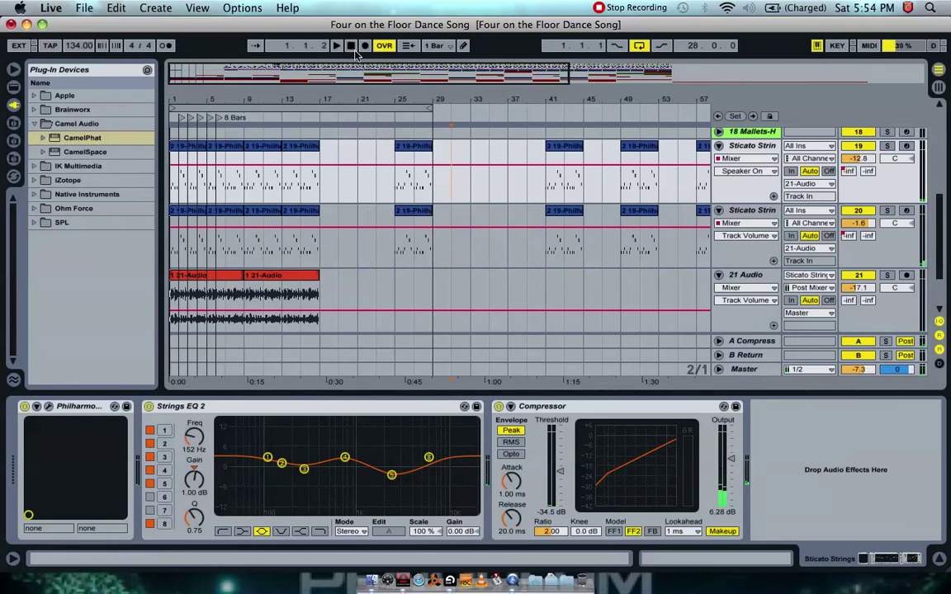
left_click(350, 47)
scroll(297, 280, "down", 3)
scroll(247, 244, "up", 3)
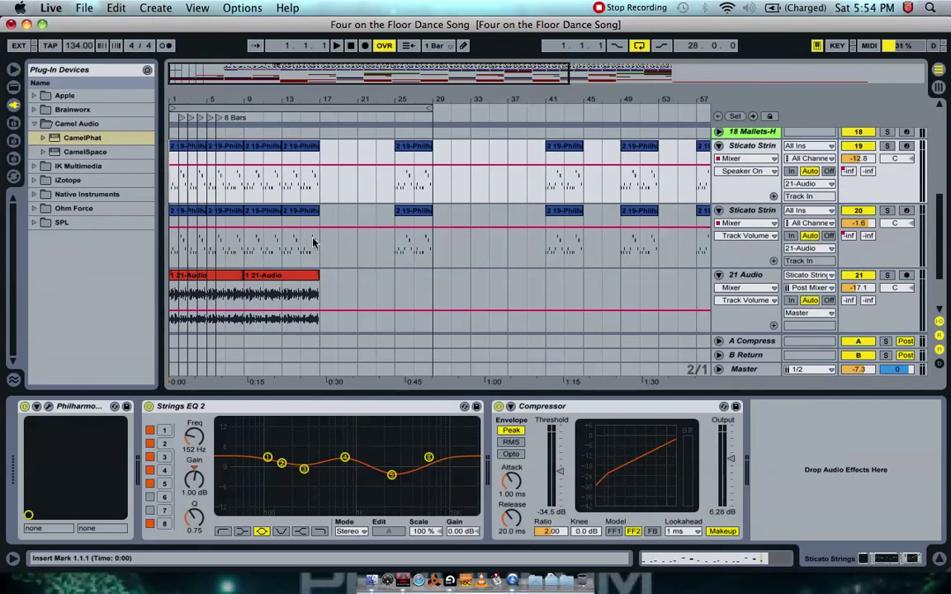
scroll(251, 252, "down", 3)
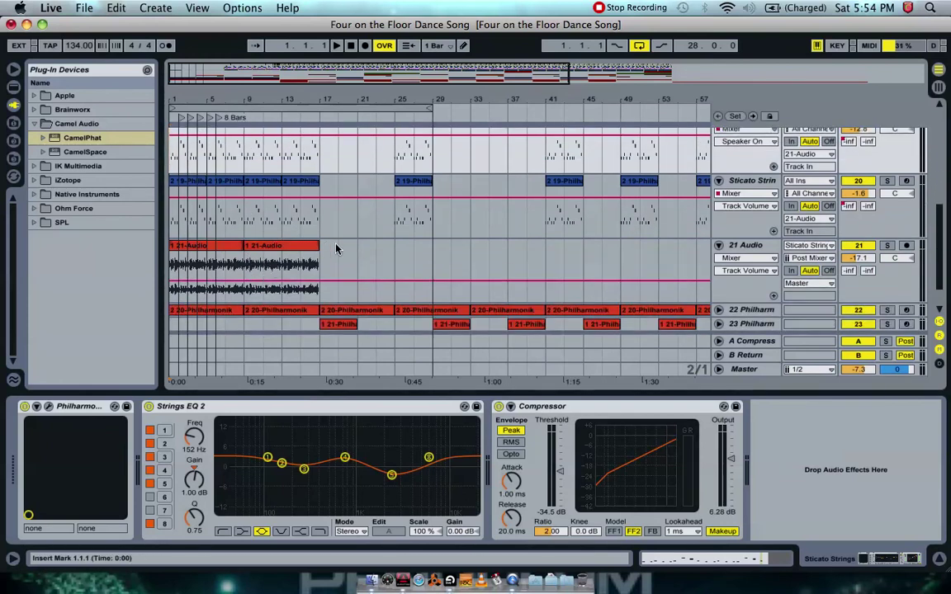
Minimize Live and bring the Finder desktop forward.
left_click(27, 25)
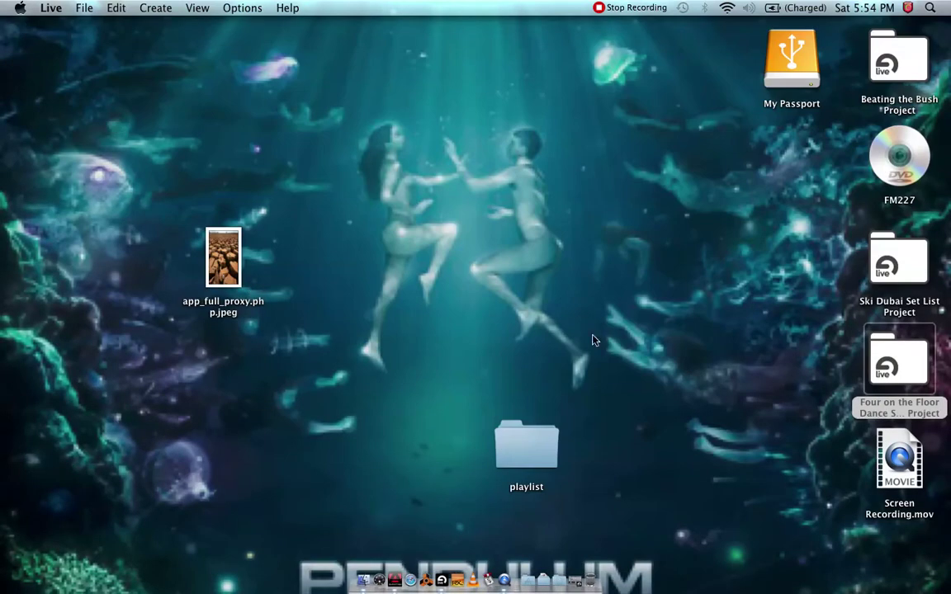
left_click(519, 573)
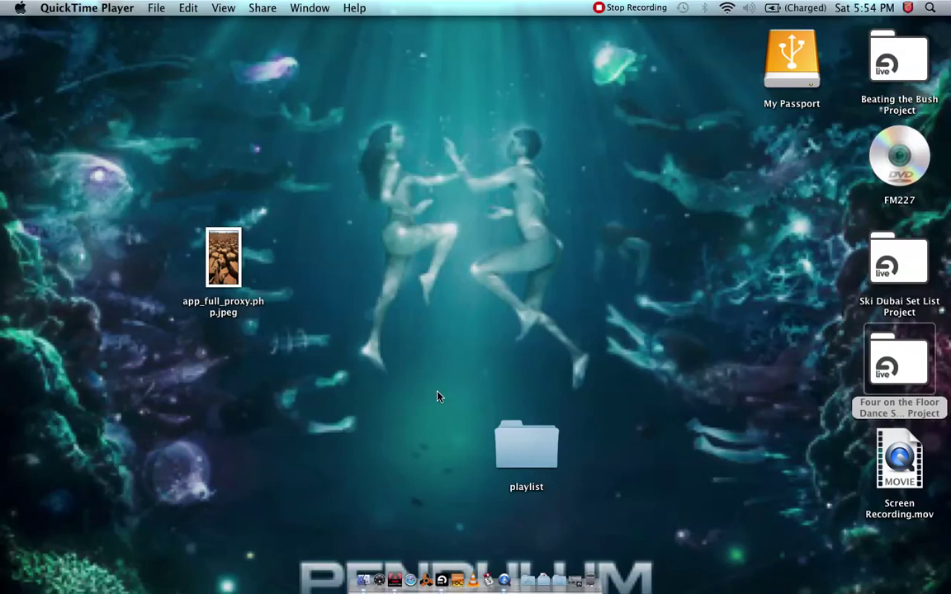
left_click(838, 463)
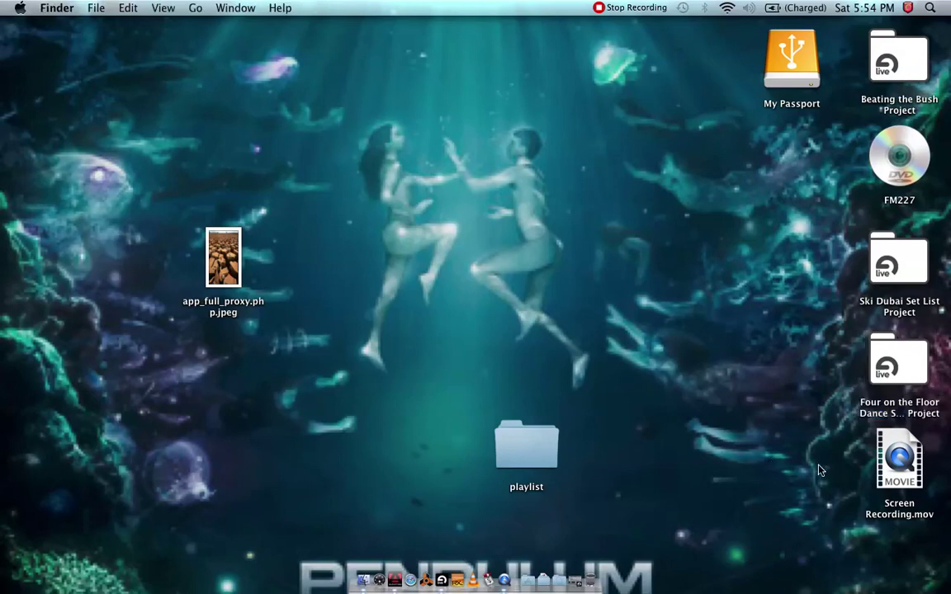